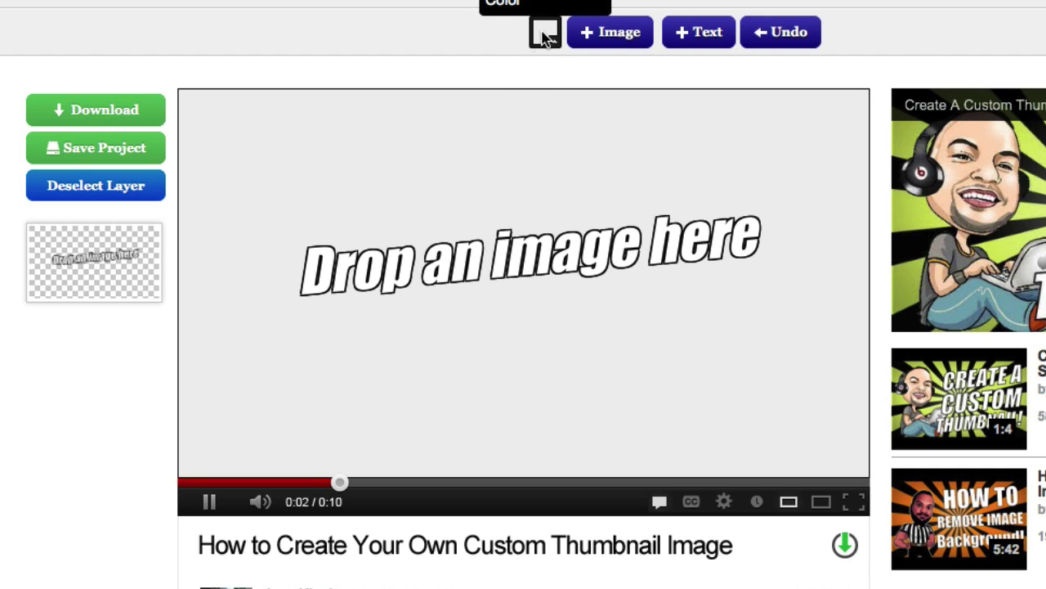
- Fill the canvas background with a medium purple, tuned from blue in the colour picker
left_click(545, 35)
left_click(687, 75)
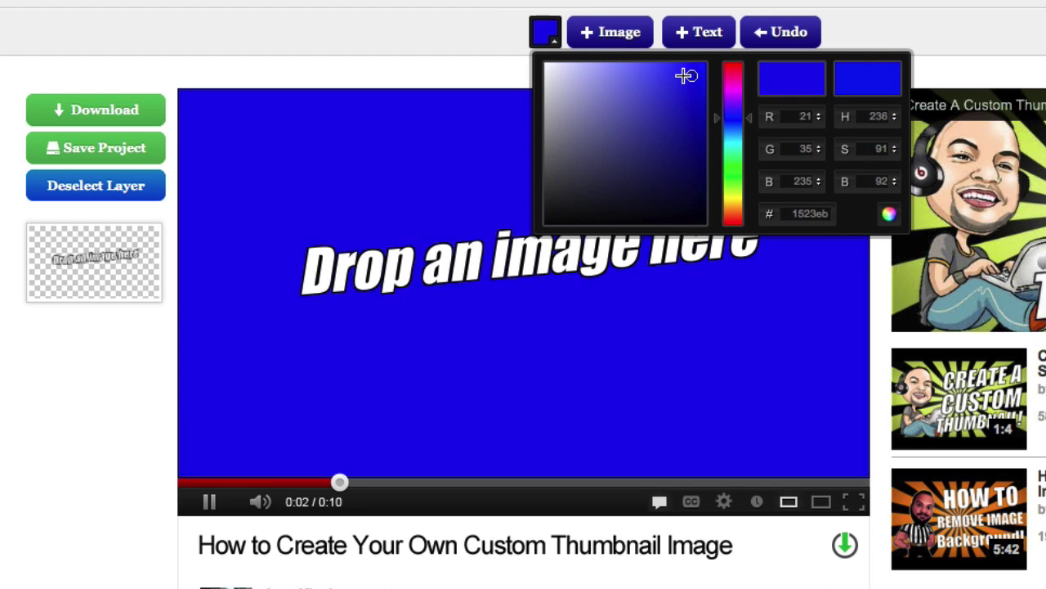
left_click_drag(687, 75, 646, 122)
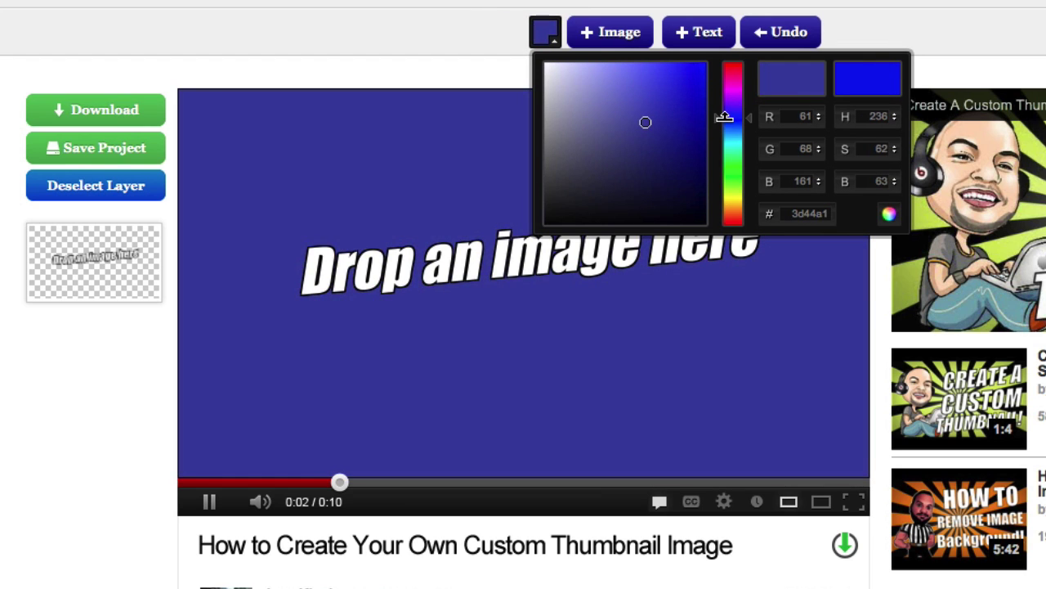
mouse_move(725, 117)
left_mouse_down()
mouse_move(734, 85)
mouse_move(730, 100)
left_mouse_up()
left_click_drag(649, 116, 623, 70)
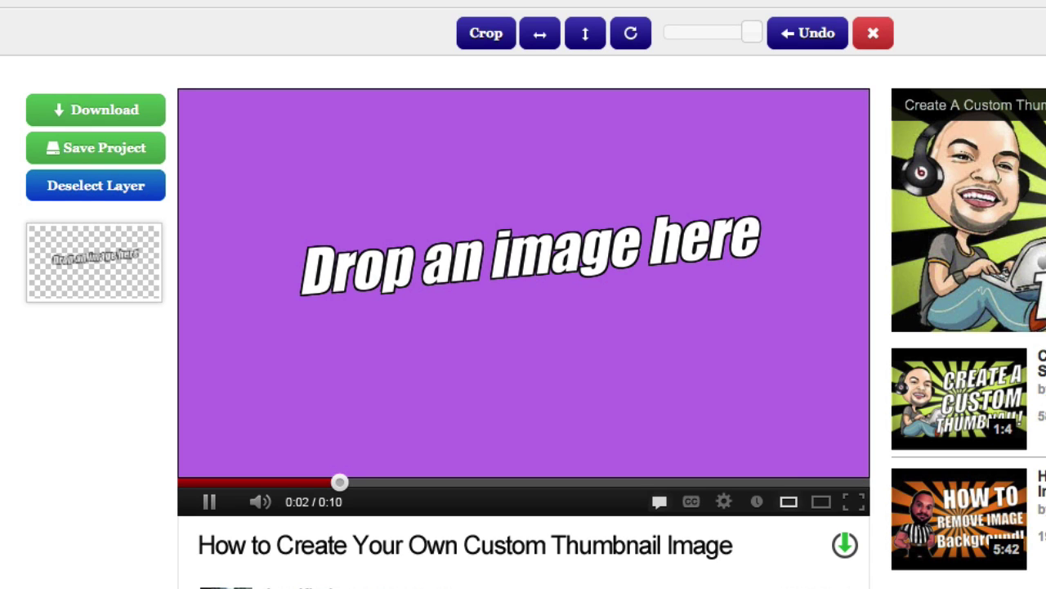
- Drag corner-starburst-black.png from the Finder starburst folder onto the purple canvas
key("super+Tab")
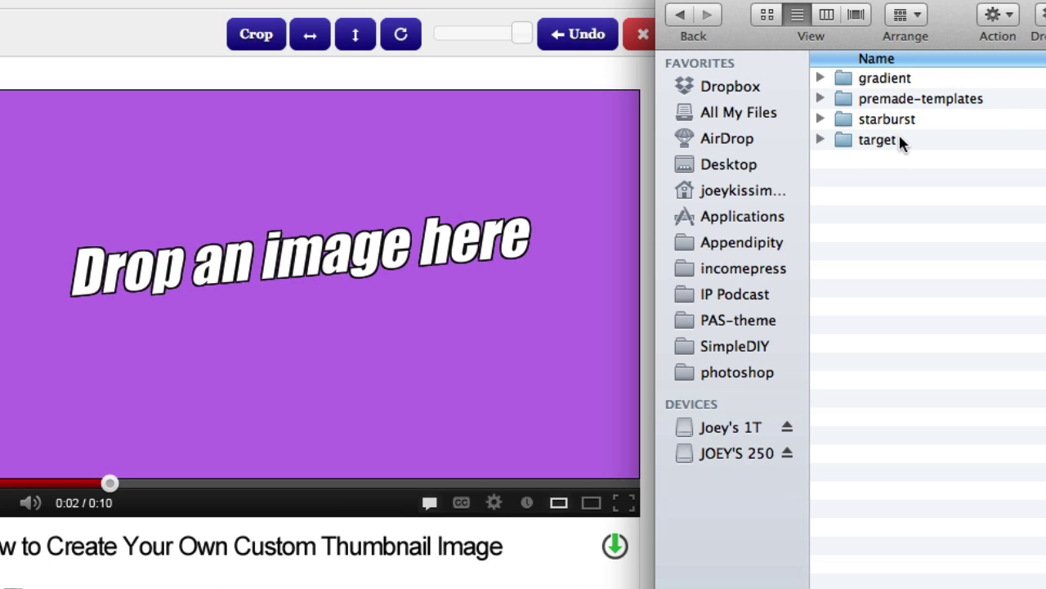
left_click(820, 121)
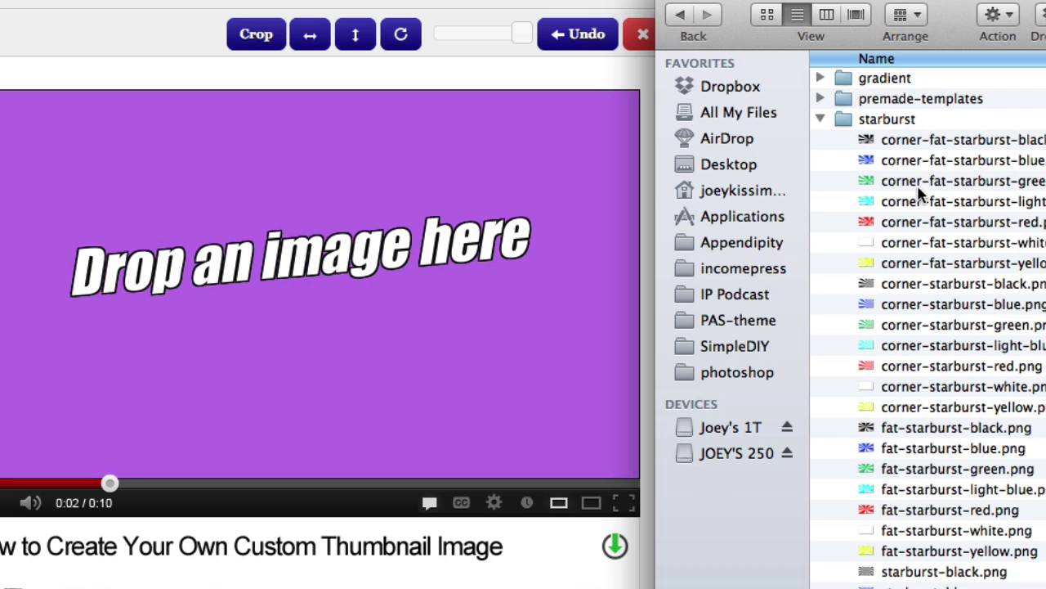
left_click(940, 285)
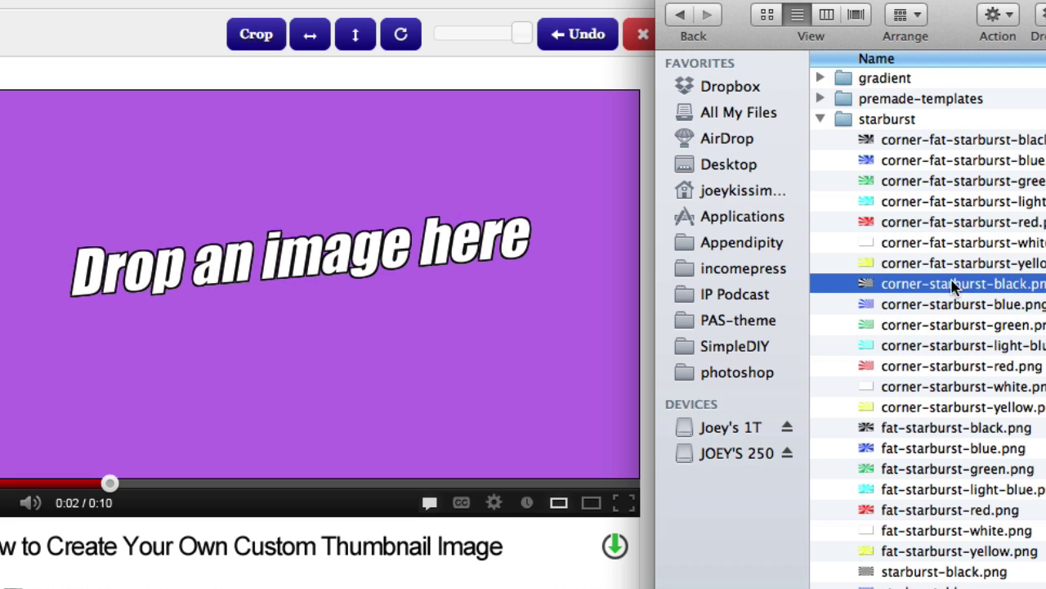
left_click_drag(965, 292, 277, 217)
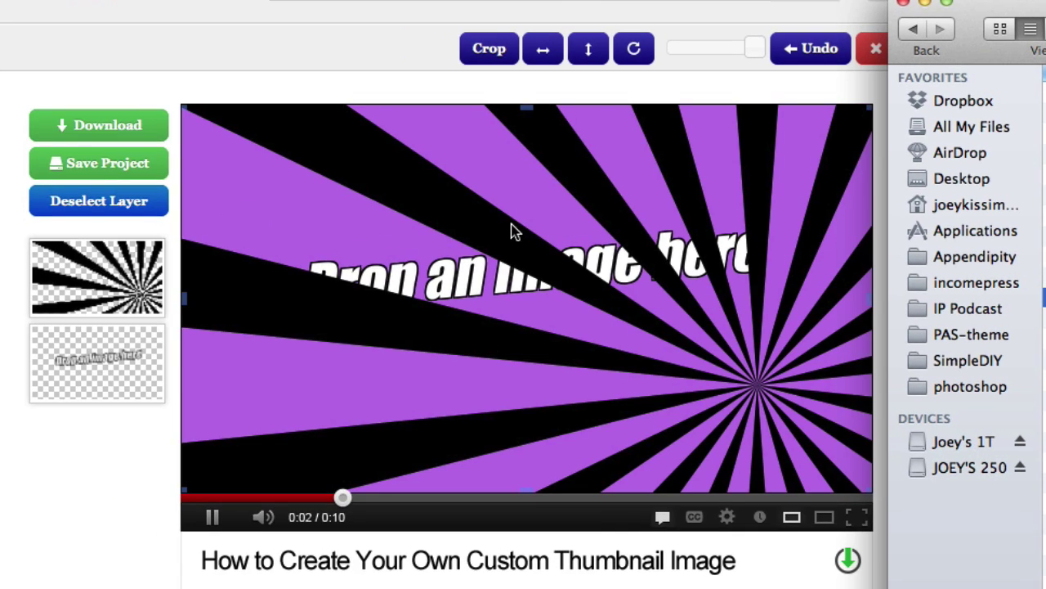
left_click(563, 252)
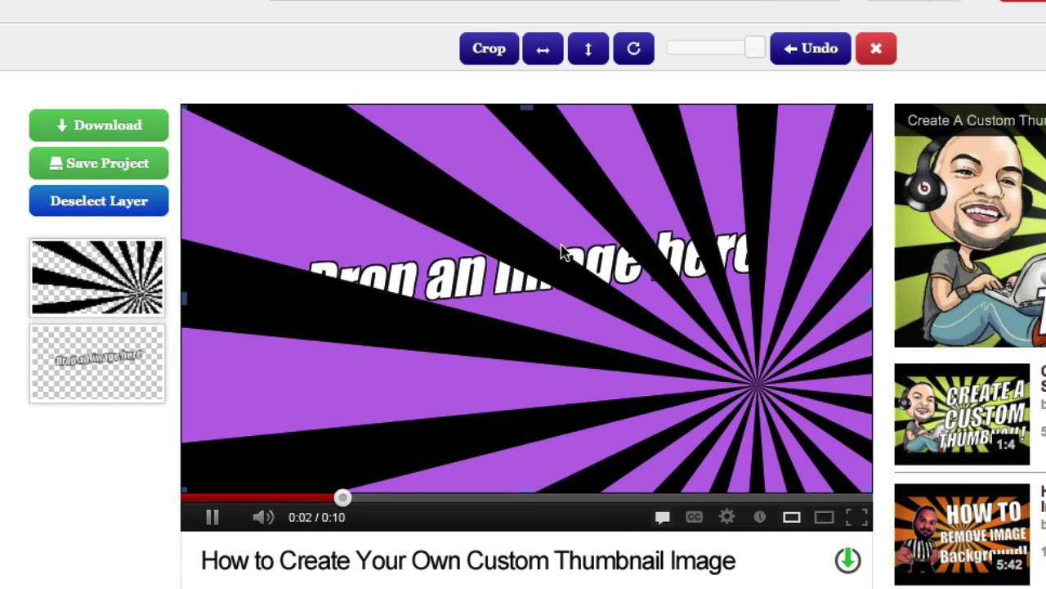
- Change the background behind the starburst to the bluer violet #7067eb
left_click(112, 286)
left_click(109, 206)
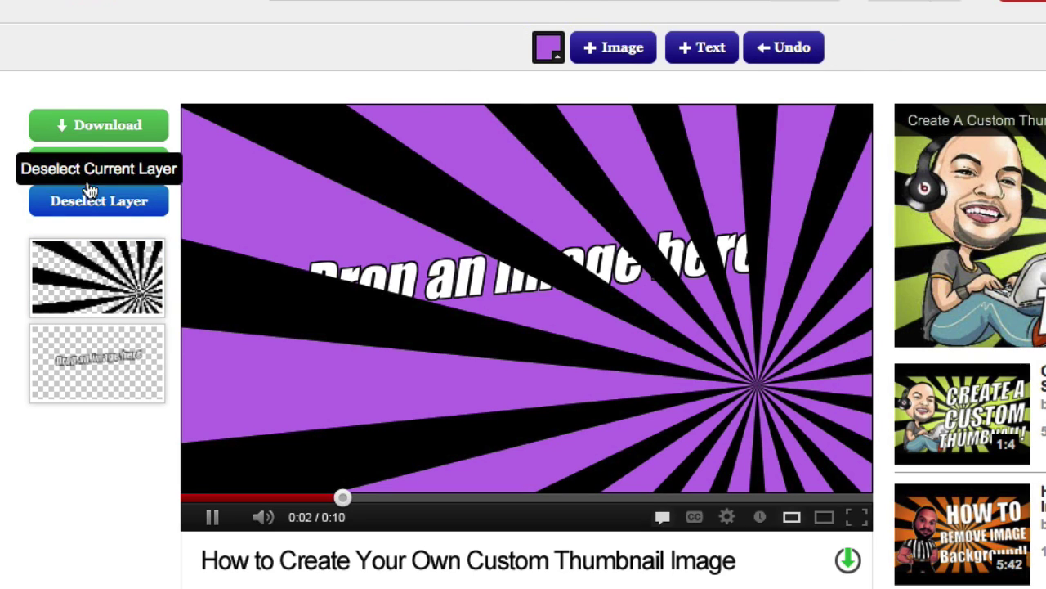
left_click(549, 51)
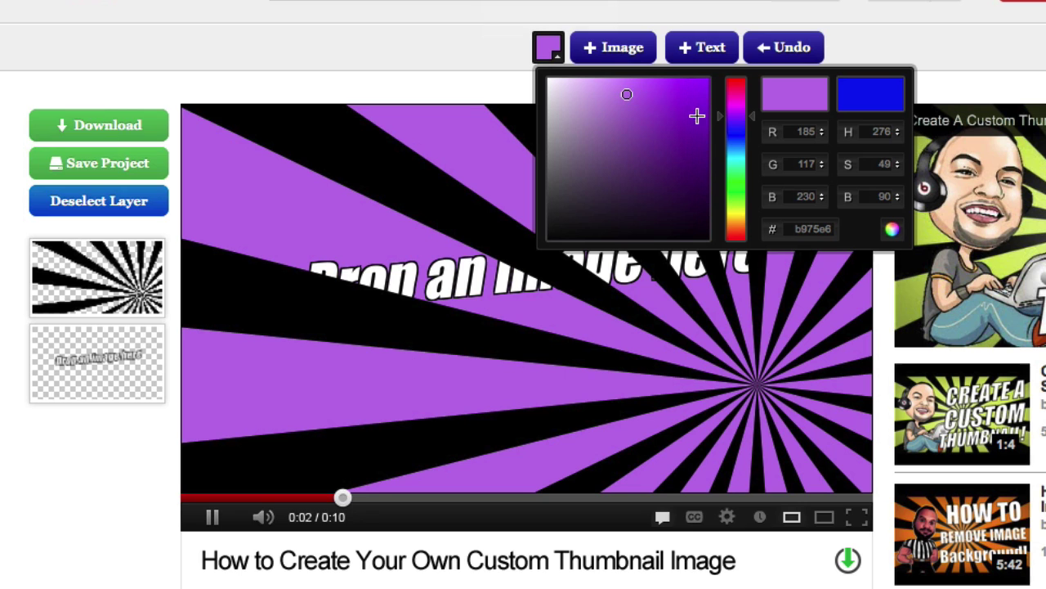
mouse_move(629, 96)
left_mouse_down()
mouse_move(635, 122)
mouse_move(670, 126)
mouse_move(598, 90)
mouse_move(626, 98)
left_mouse_up()
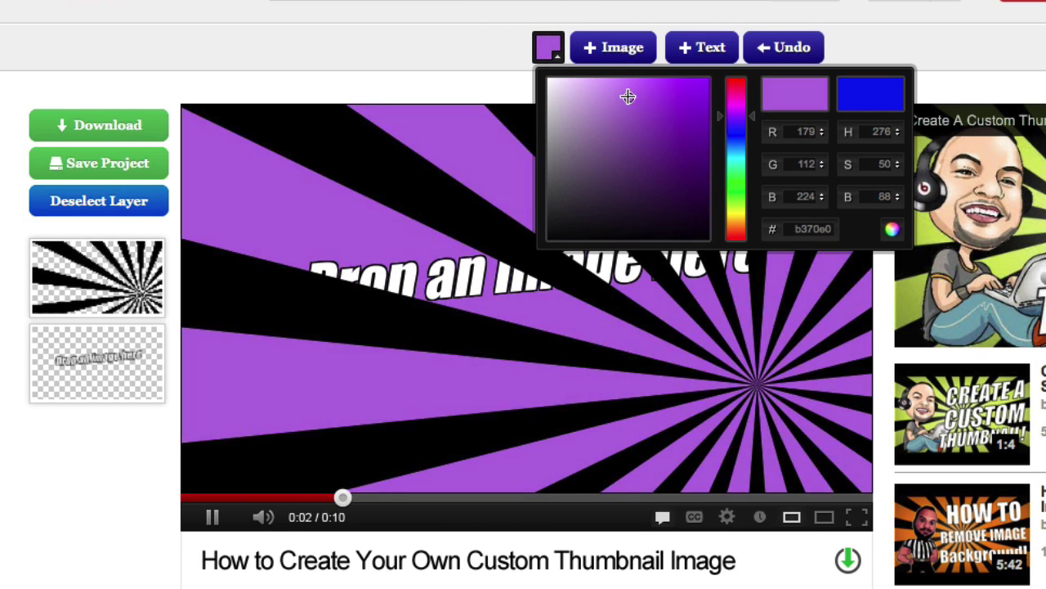
left_click(742, 121)
left_click(741, 129)
mouse_move(626, 98)
left_mouse_down()
mouse_move(653, 94)
mouse_move(627, 89)
mouse_move(640, 89)
left_mouse_up()
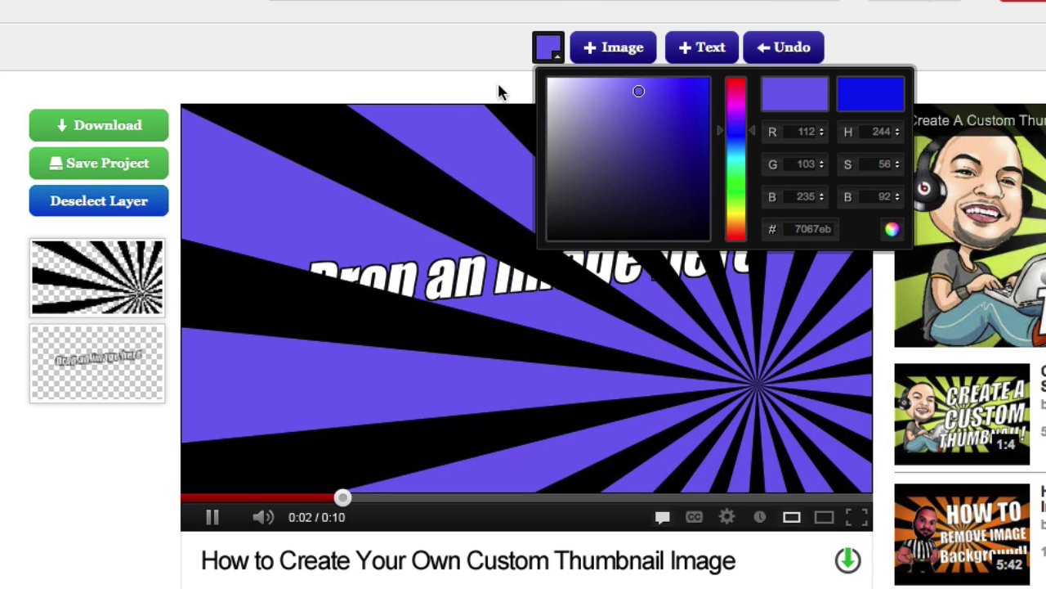
left_click(108, 211)
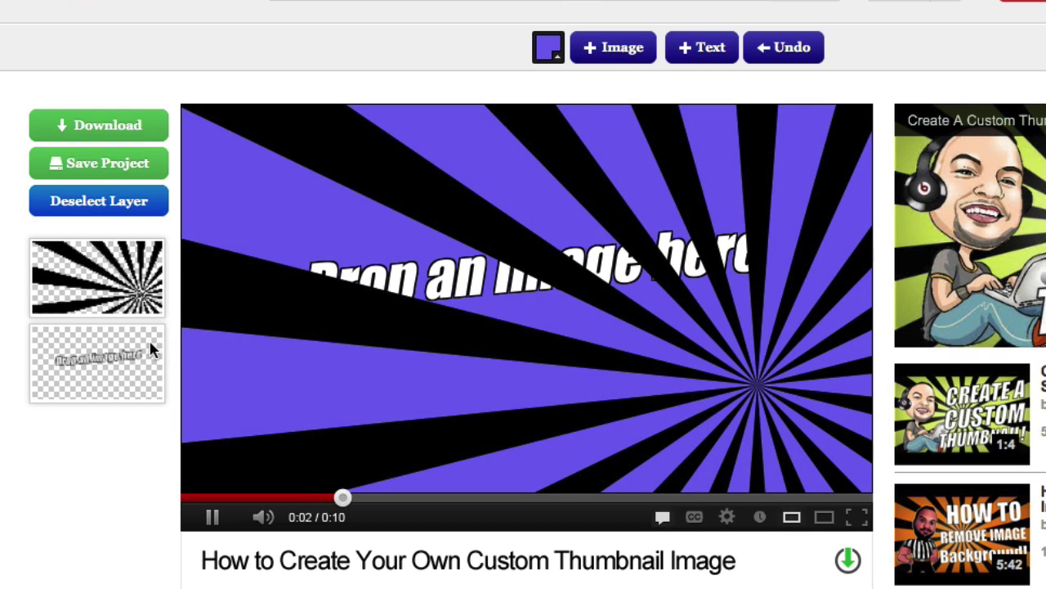
- Layer the placeholder text above the starburst, move it upper left, and bring in the TextEdit notes
left_click(107, 368)
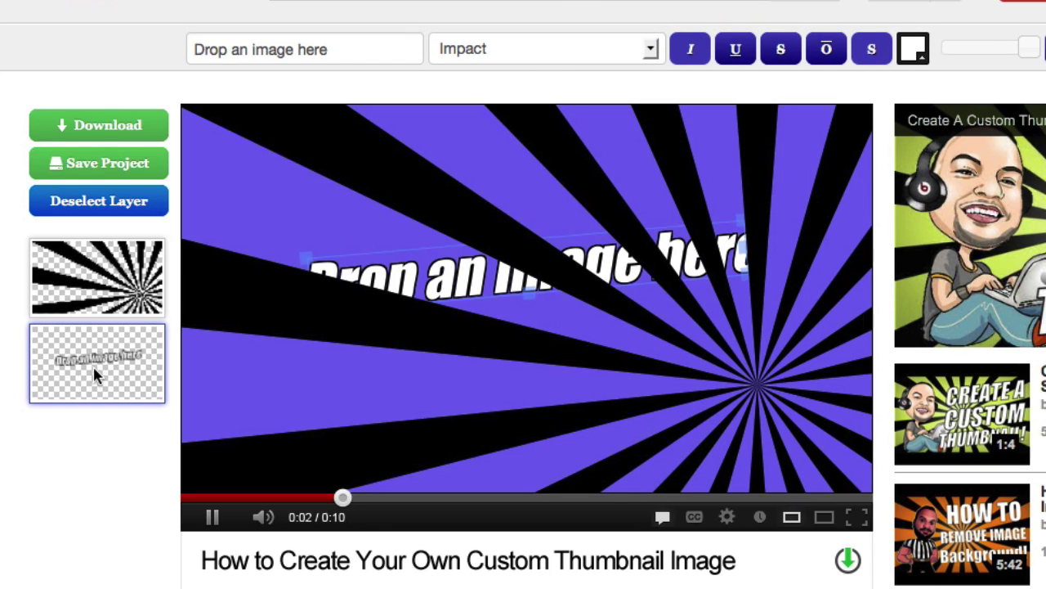
left_click_drag(93, 372, 96, 276)
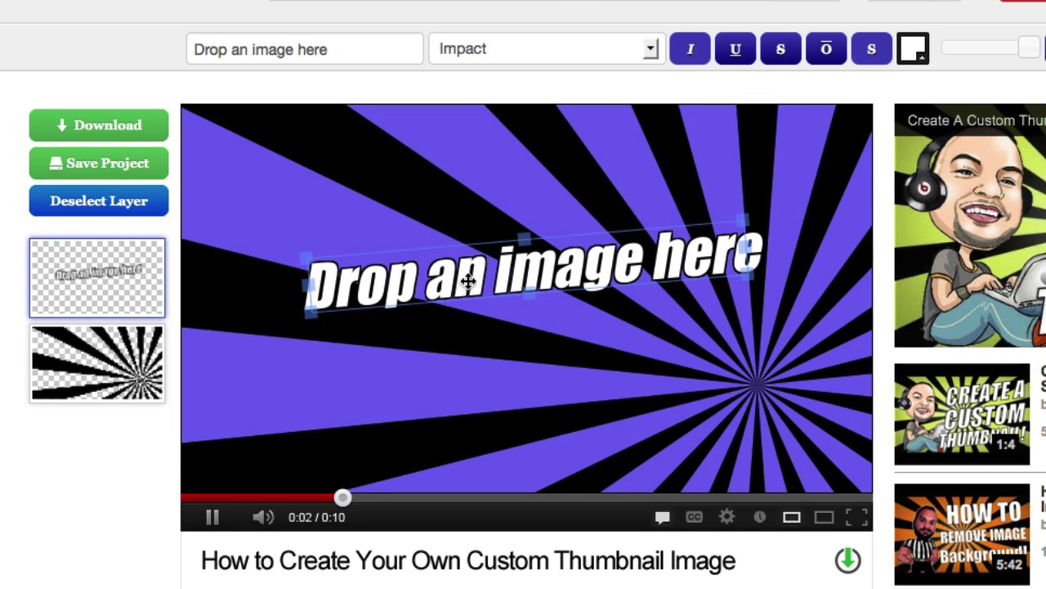
left_click_drag(590, 276, 411, 156)
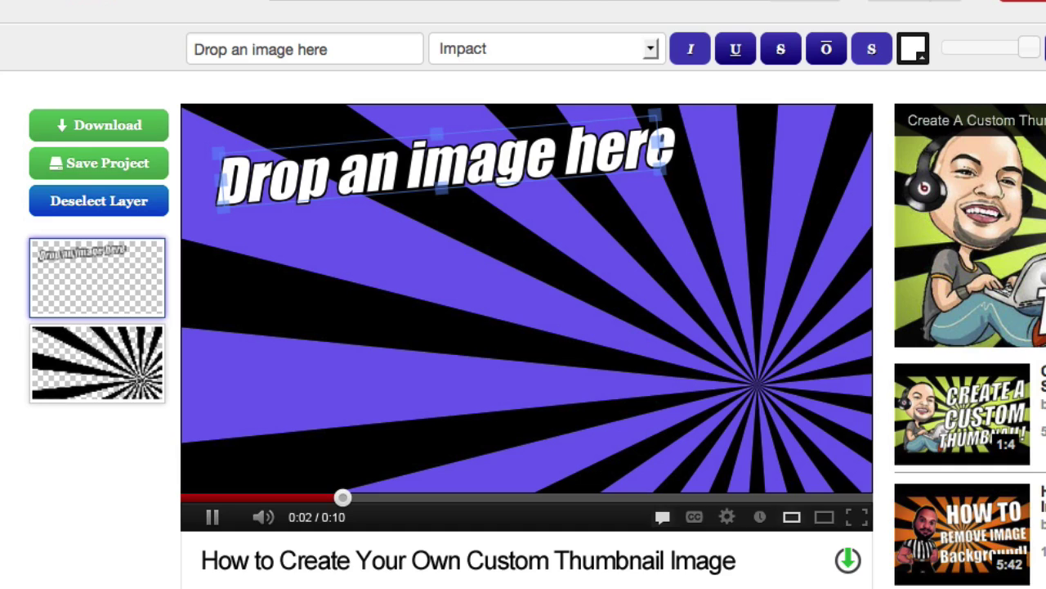
left_click_drag(1045, 344, 645, 175)
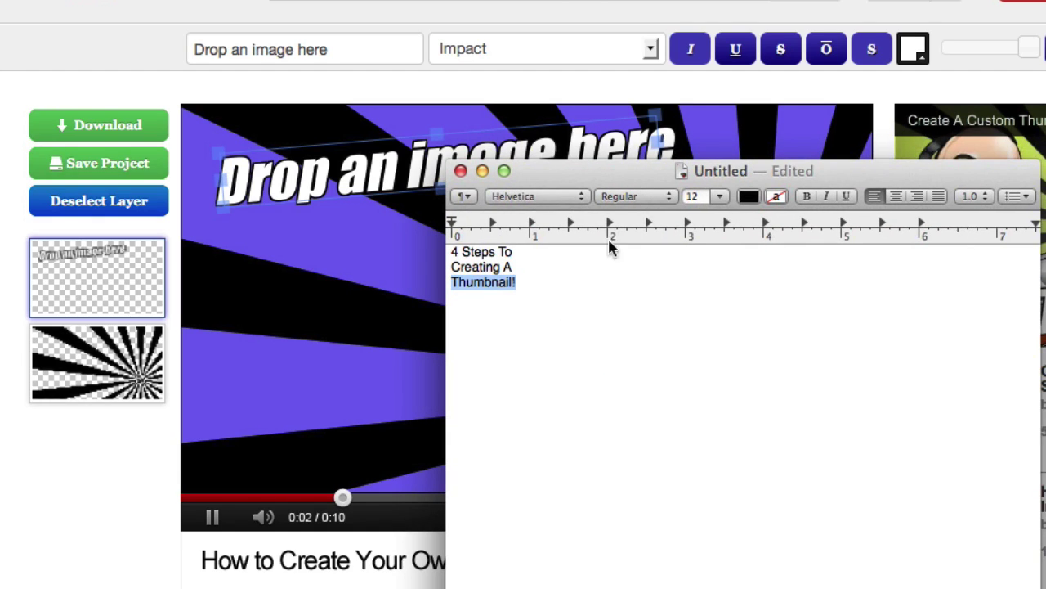
- Copy '4 Steps To' from the TextEdit notes and move the notes window off screen
left_click(543, 290)
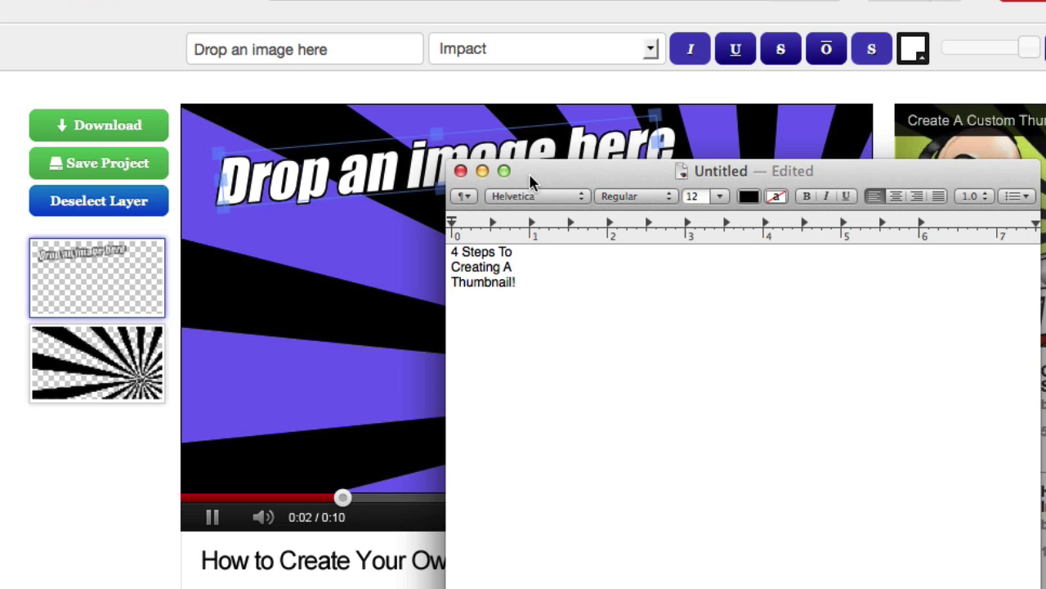
left_click_drag(537, 280, 451, 251)
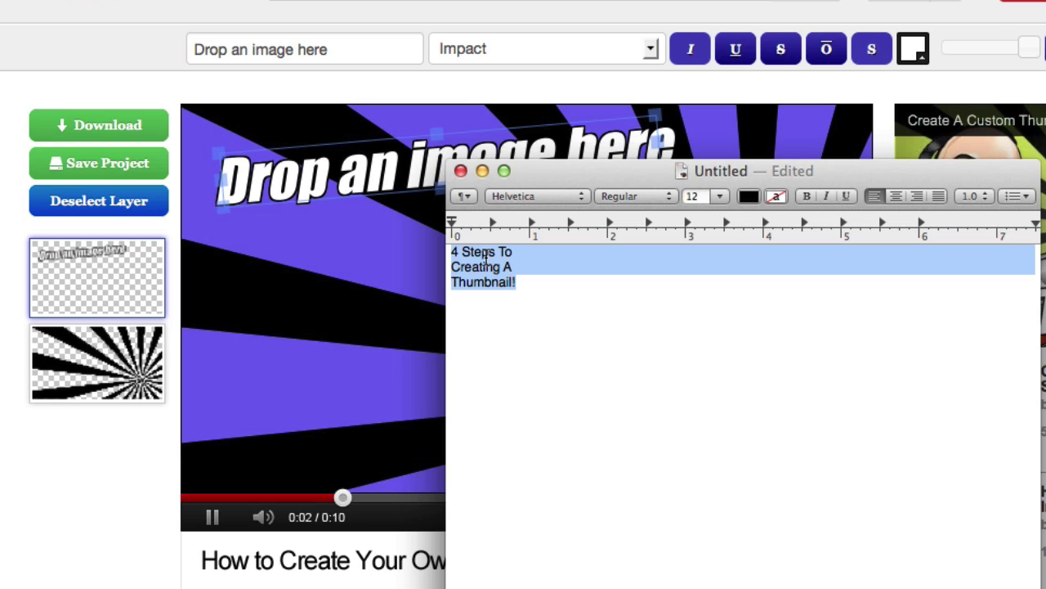
triple_click(485, 256)
left_click(493, 255)
left_click_drag(515, 253, 452, 253)
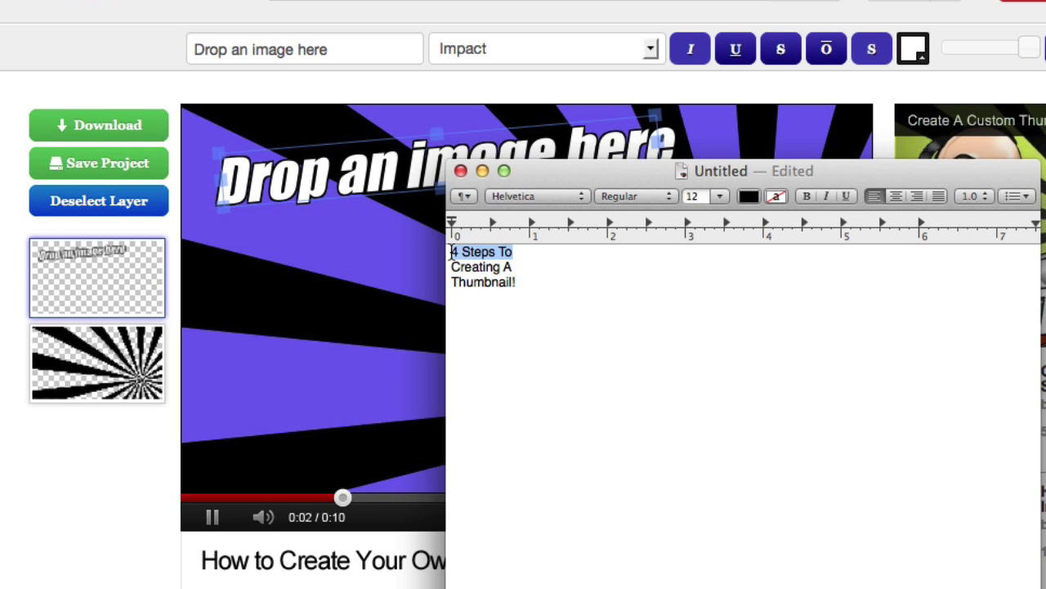
left_click_drag(555, 165, 736, 587)
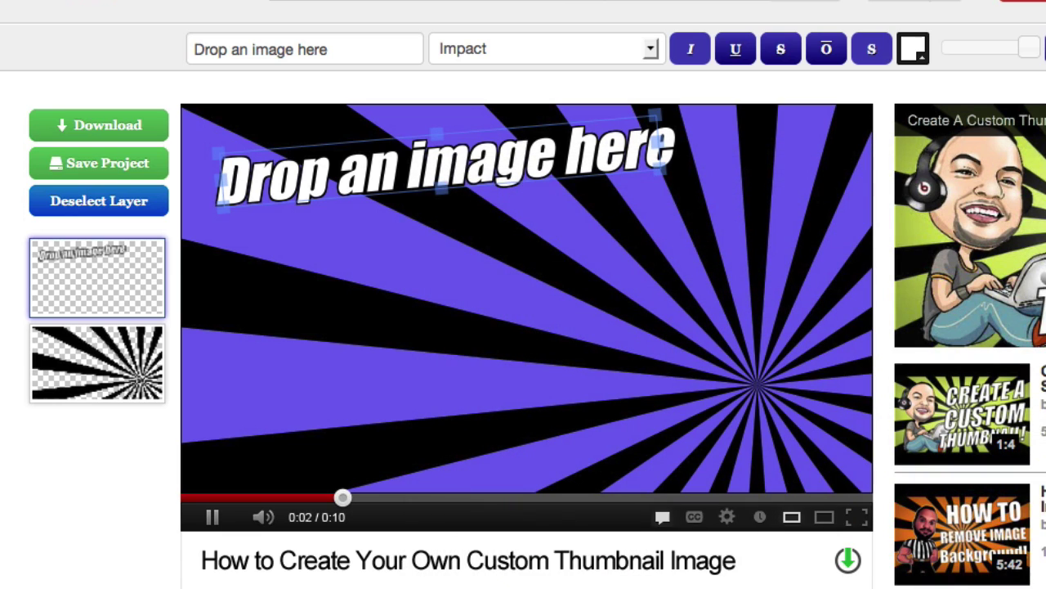
- Replace the placeholder with '4 Steps To', turn off italic, and add a new text layer
triple_click(379, 51)
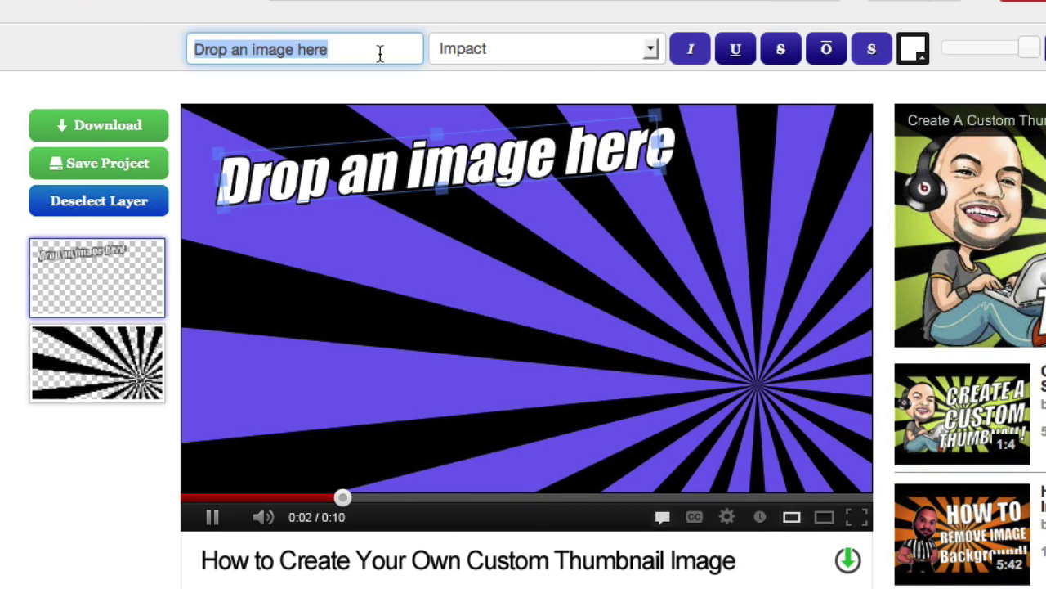
type("4 Steps To")
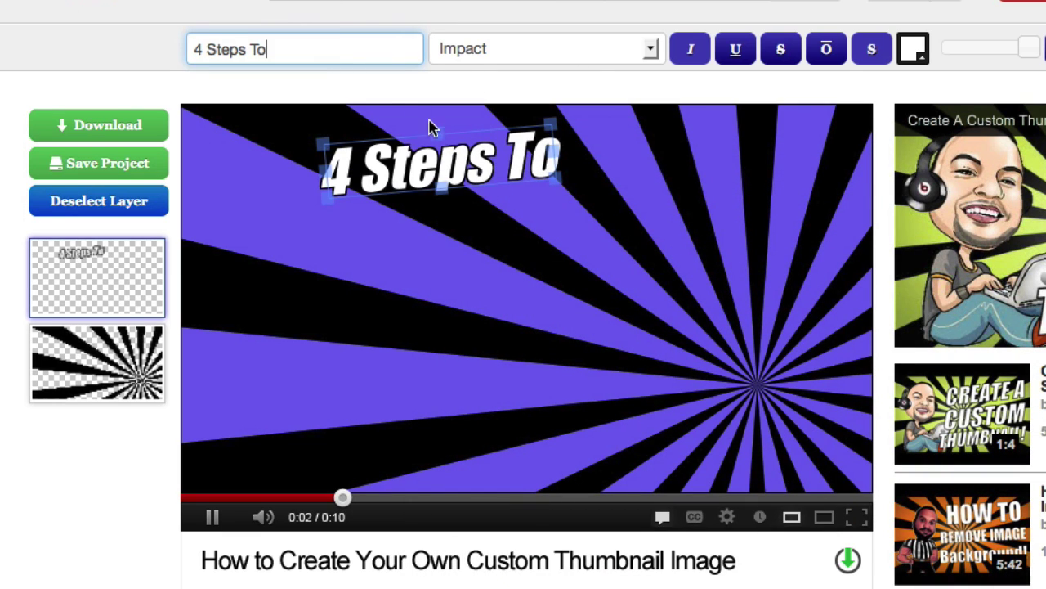
left_click_drag(524, 168, 460, 168)
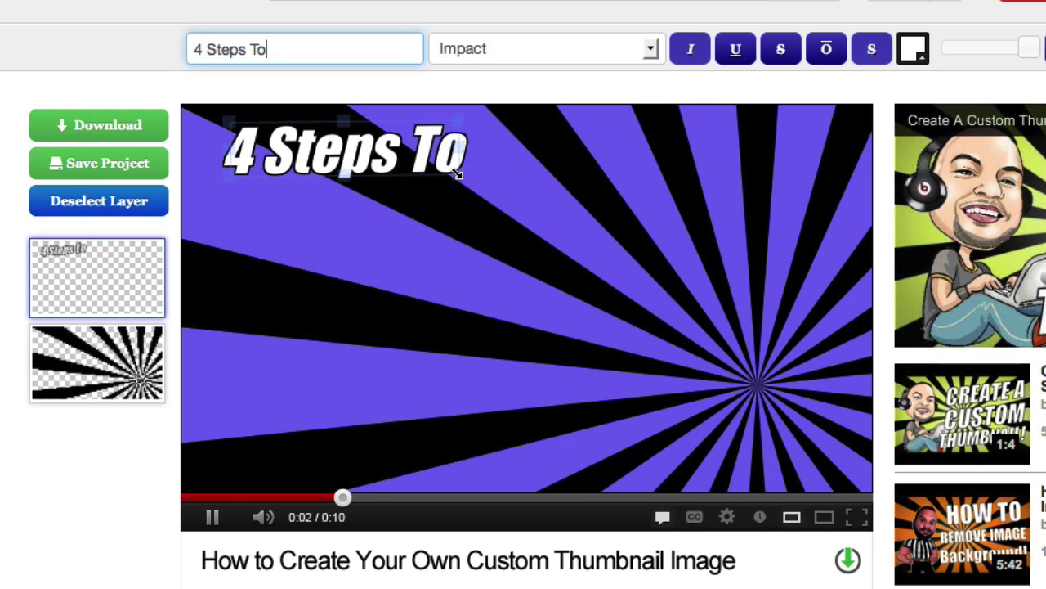
left_click(691, 49)
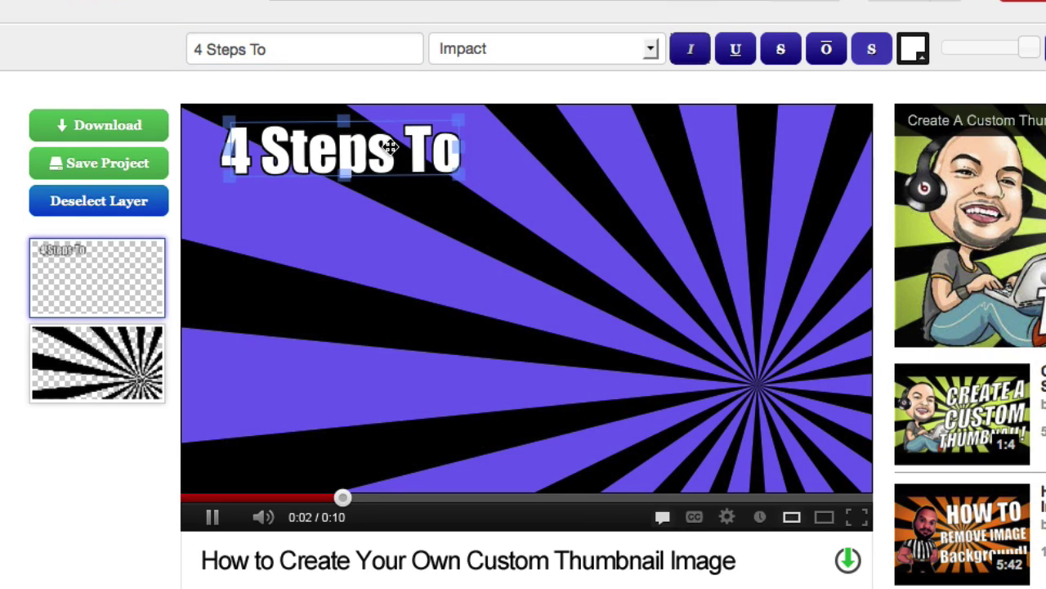
left_click(128, 208)
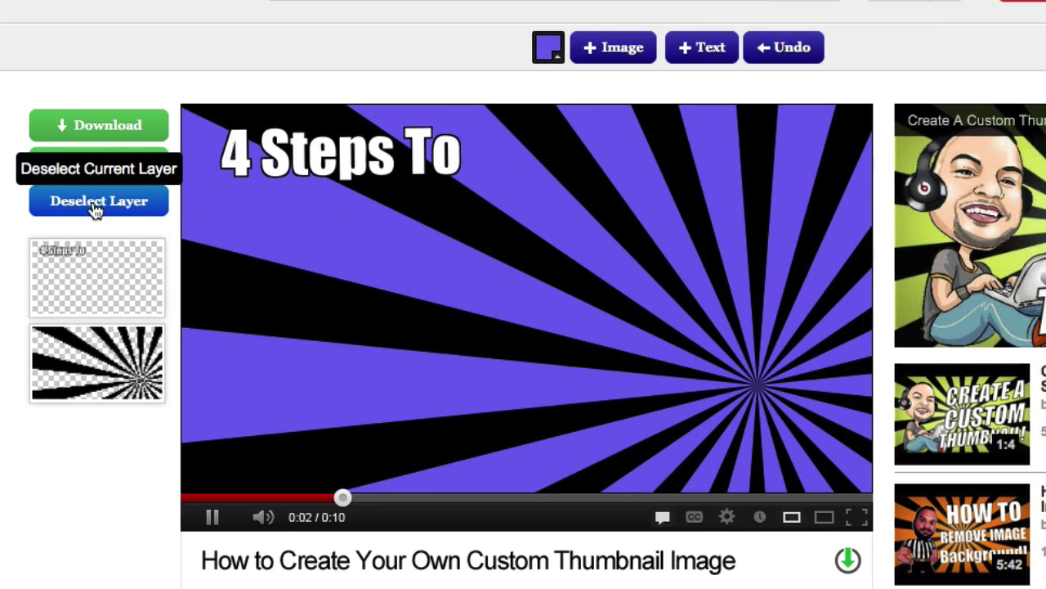
left_click(708, 54)
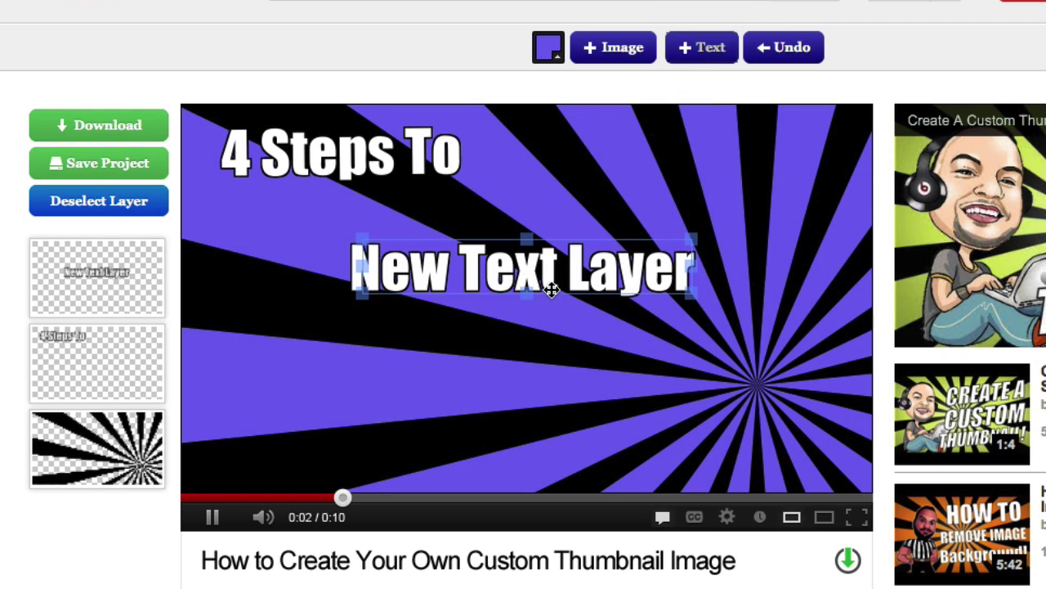
- Add a second new text layer and stack both new lines beneath the heading
left_click_drag(534, 276, 409, 227)
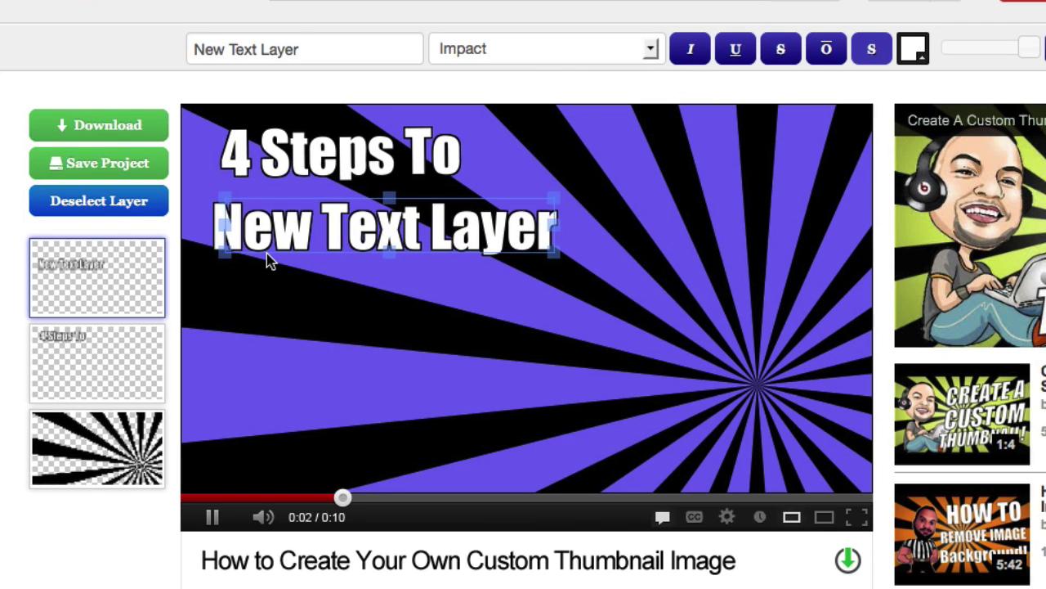
left_click(114, 210)
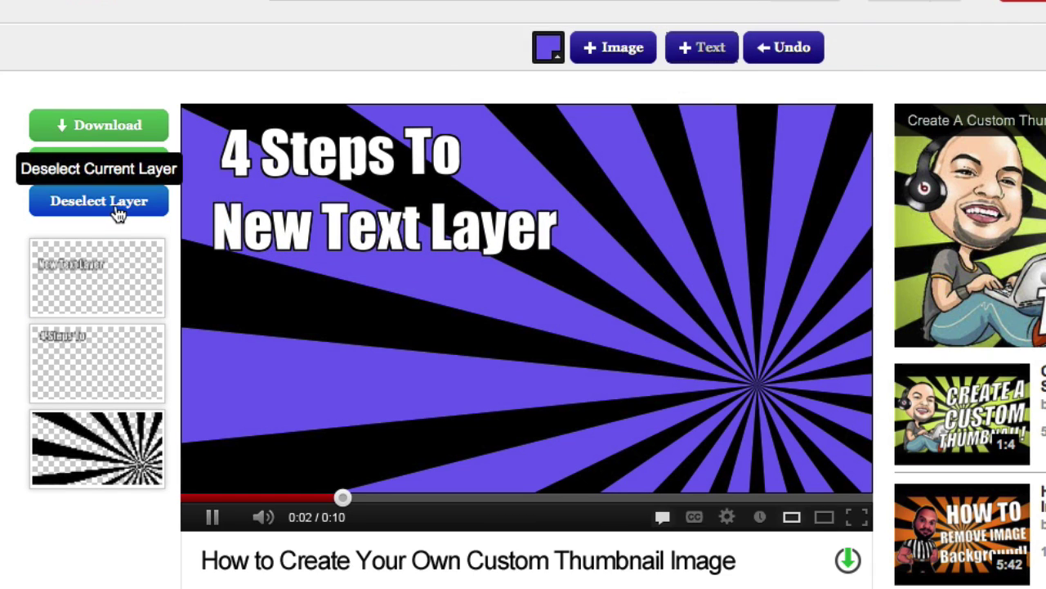
left_click(703, 51)
left_click_drag(557, 274, 423, 311)
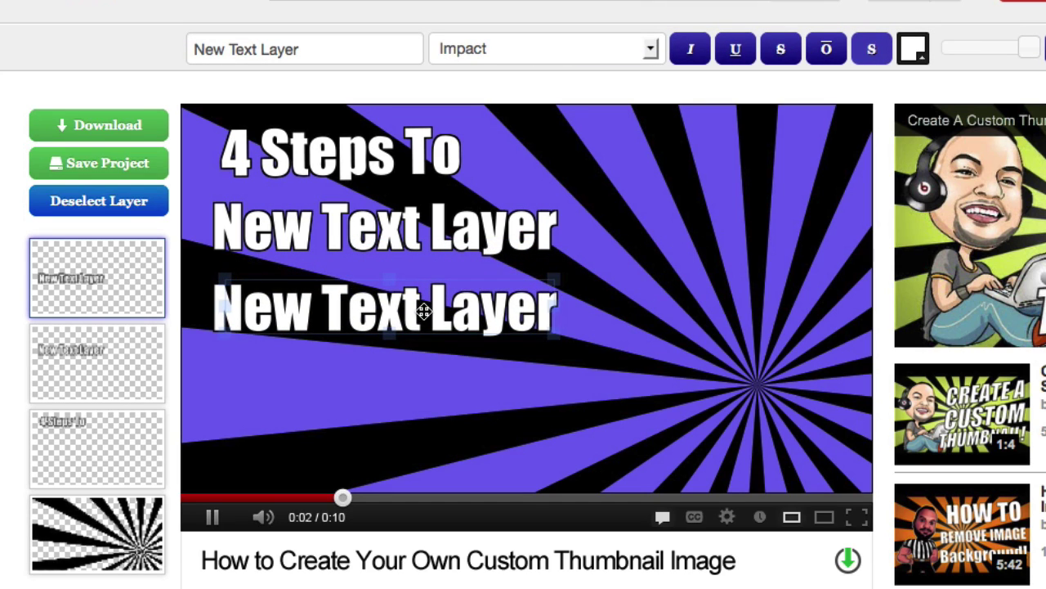
- Change the two new lines' text to 'Creating A' and 'Thumbnail!'
left_click(114, 373)
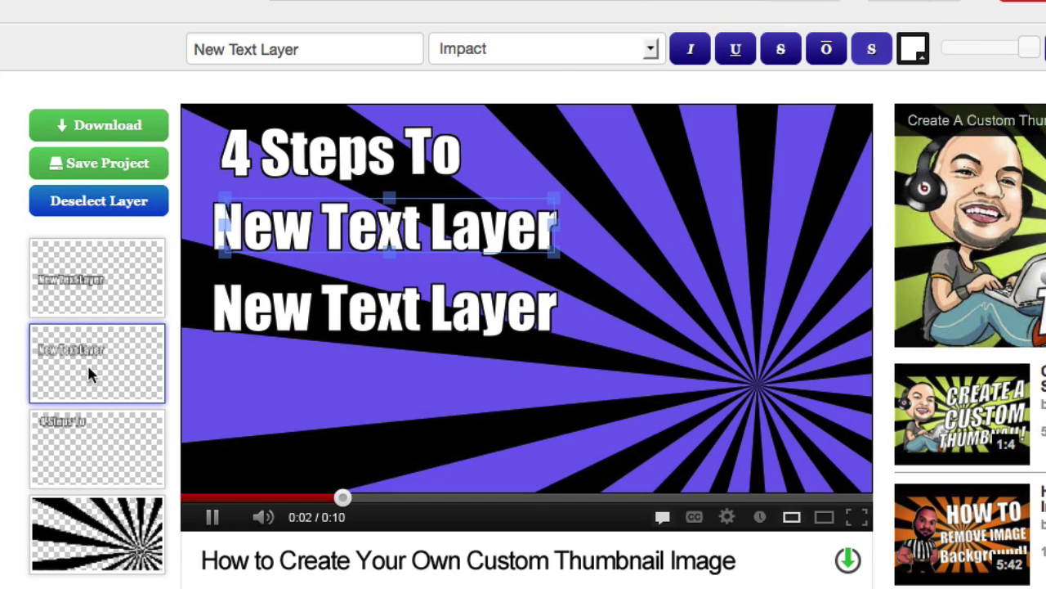
triple_click(292, 46)
type("Creating A")
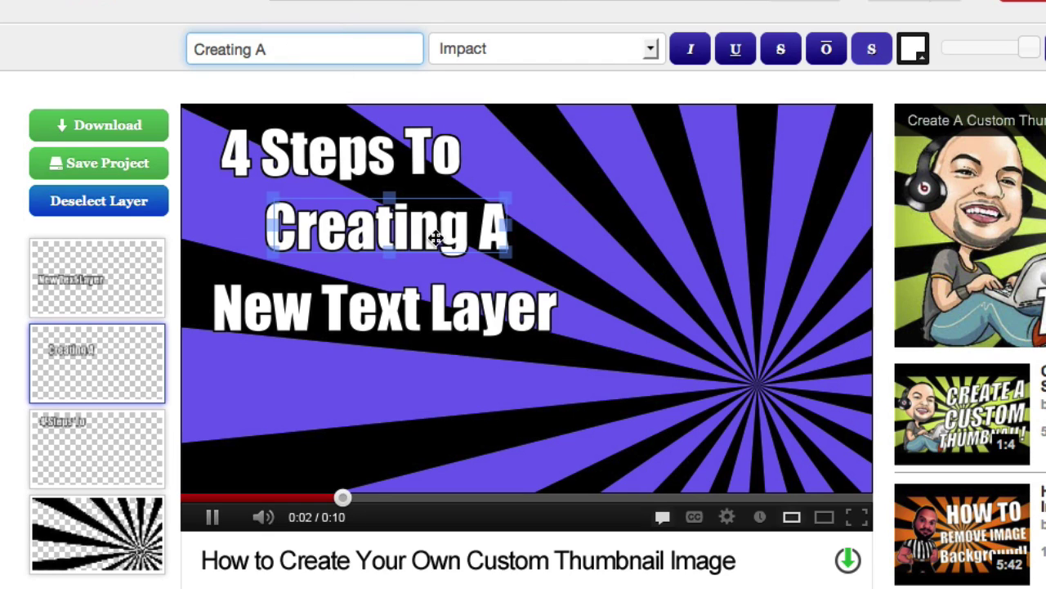
left_click(60, 278)
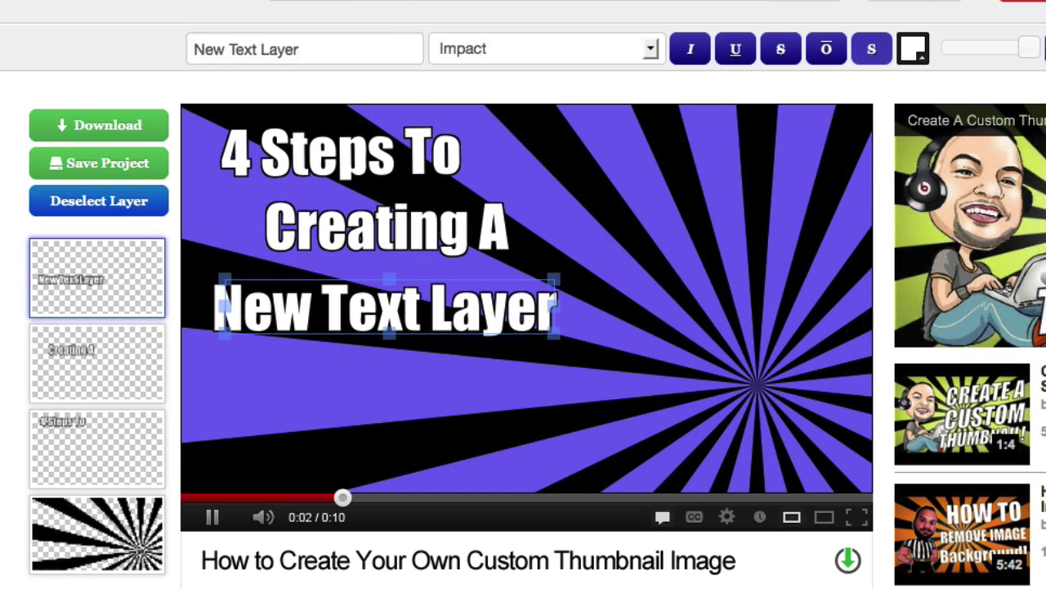
triple_click(313, 63)
type("Thumbnail!")
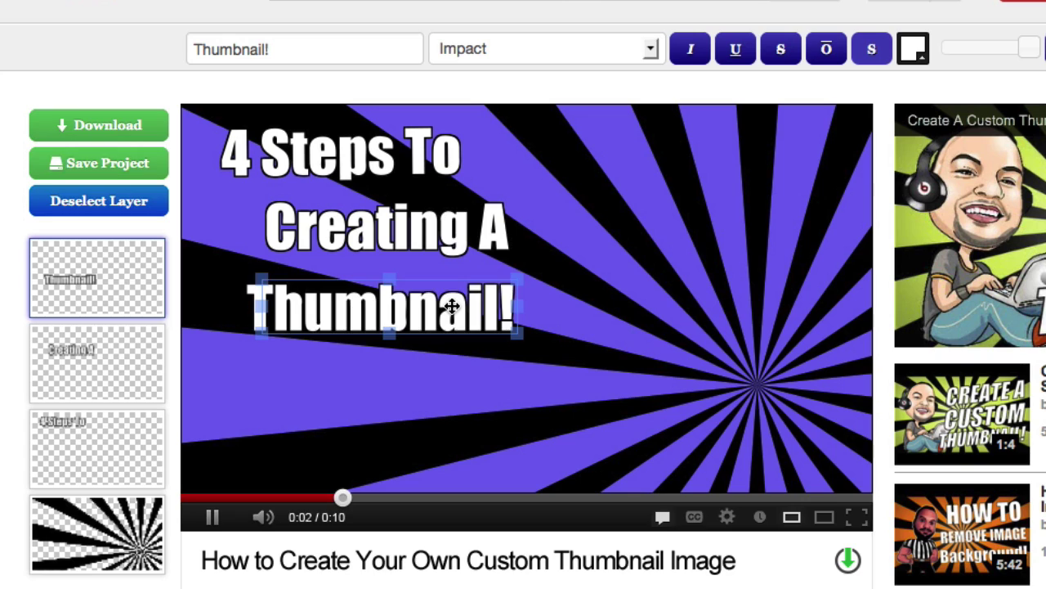
- Enlarge the 'Thumbnail!' line to nearly full width and place it at the bottom
left_click_drag(444, 311, 463, 404)
left_click_drag(467, 398, 479, 403)
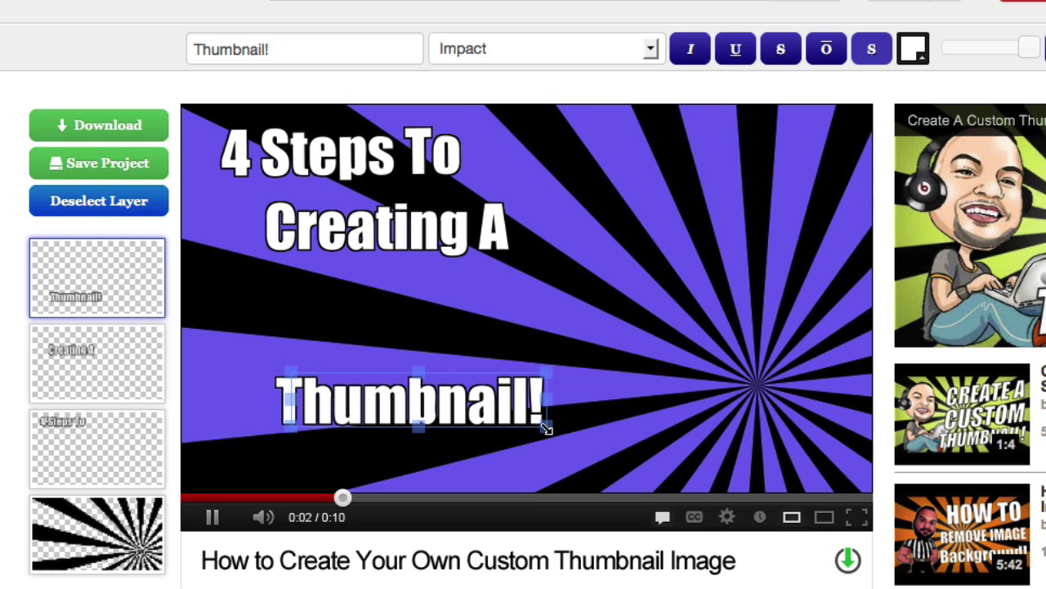
left_click_drag(546, 429, 635, 444)
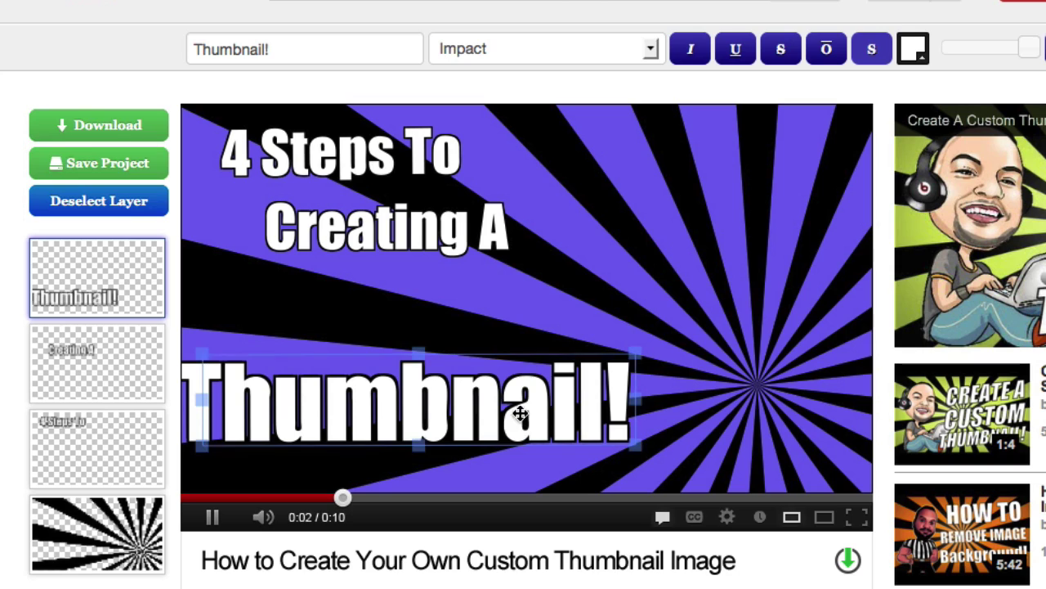
left_click_drag(519, 415, 540, 433)
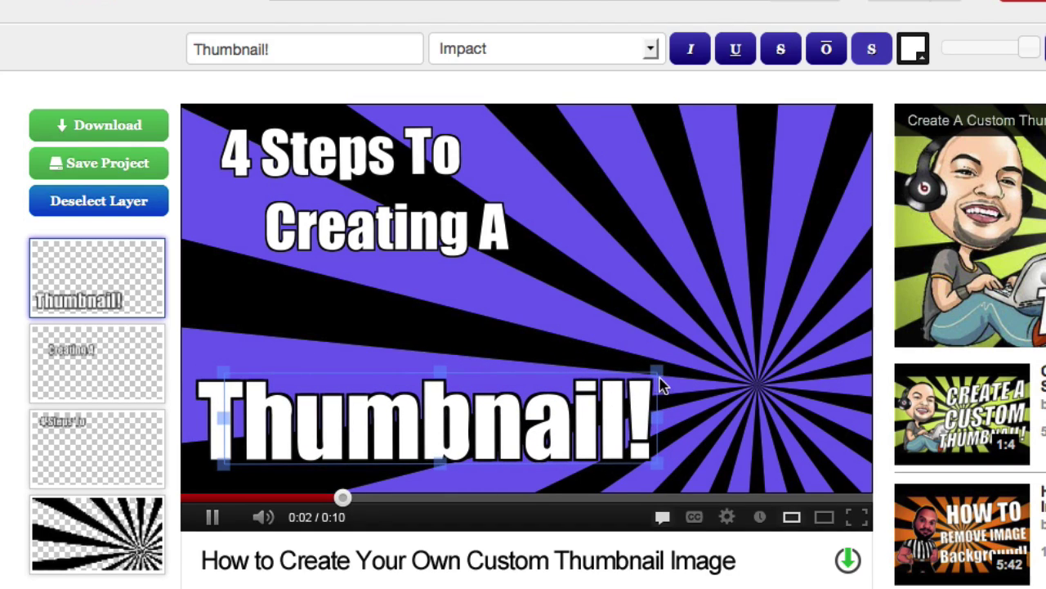
left_click_drag(658, 369, 644, 378)
- Scale up the 'Creating A' line and fit it inside the canvas middle
left_click(106, 364)
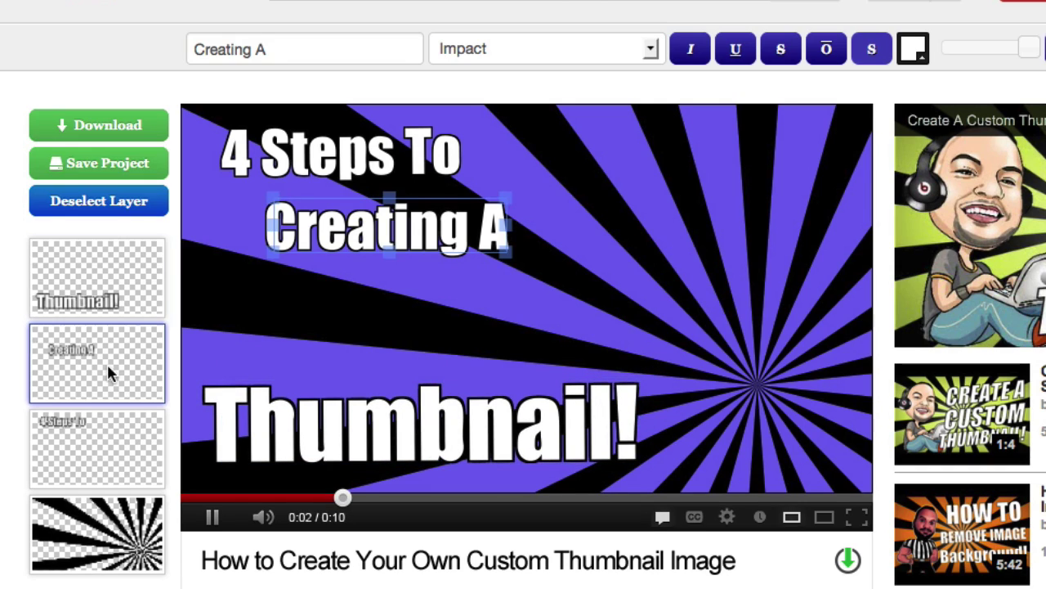
left_click_drag(330, 264, 343, 301)
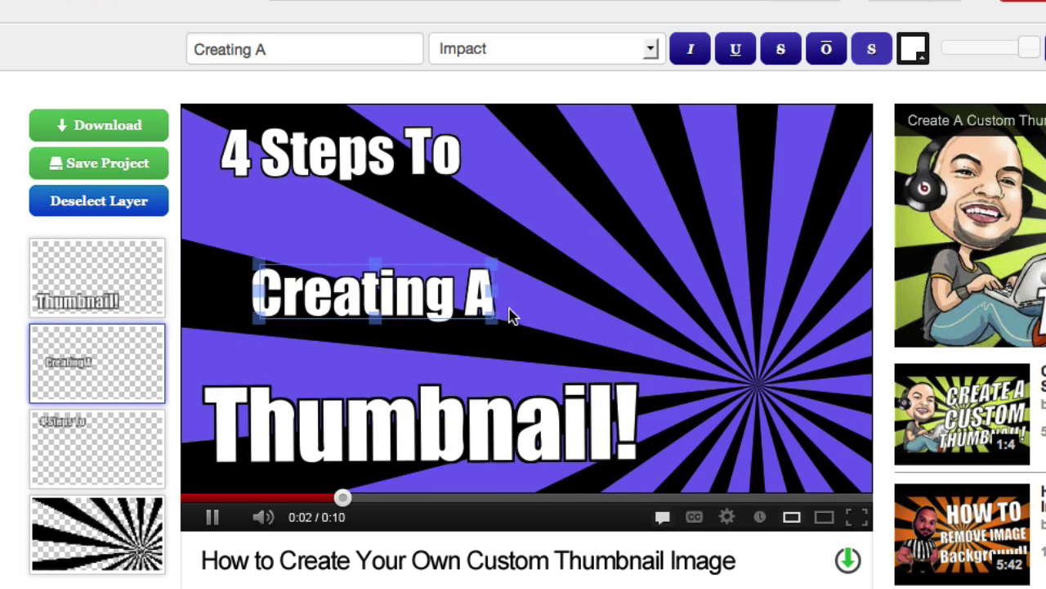
left_click_drag(494, 327, 595, 345)
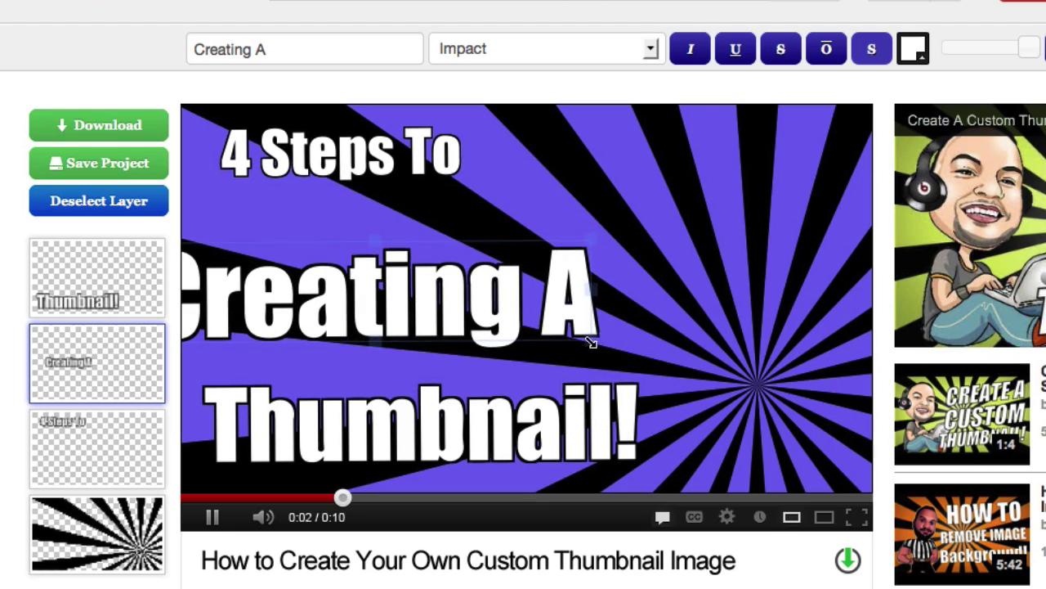
left_click_drag(547, 320, 586, 326)
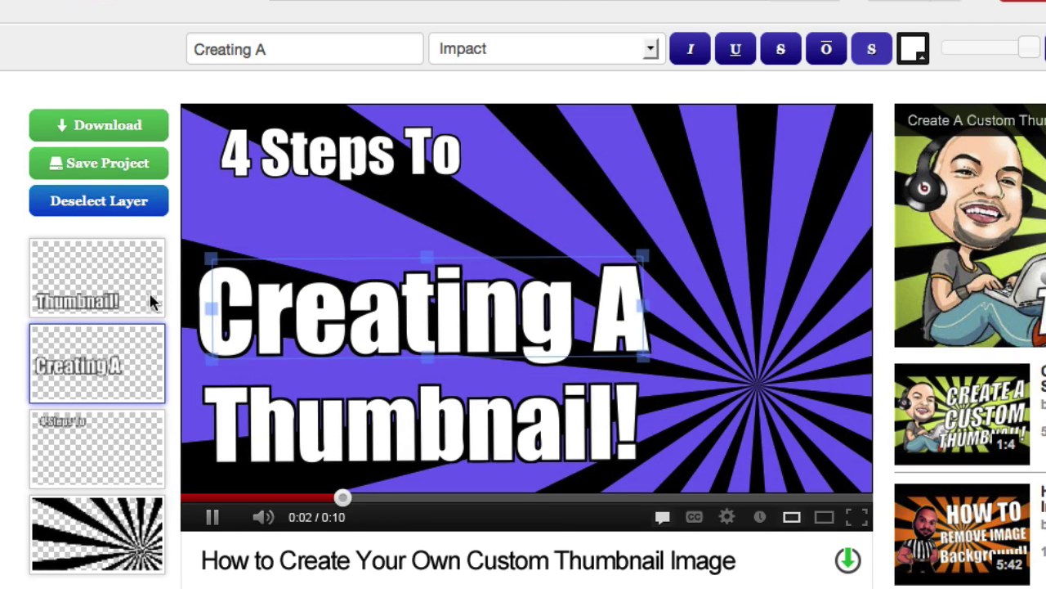
- Scale up '4 Steps To' across the top of the canvas, fully visible
left_click(105, 425)
left_click_drag(317, 169, 317, 192)
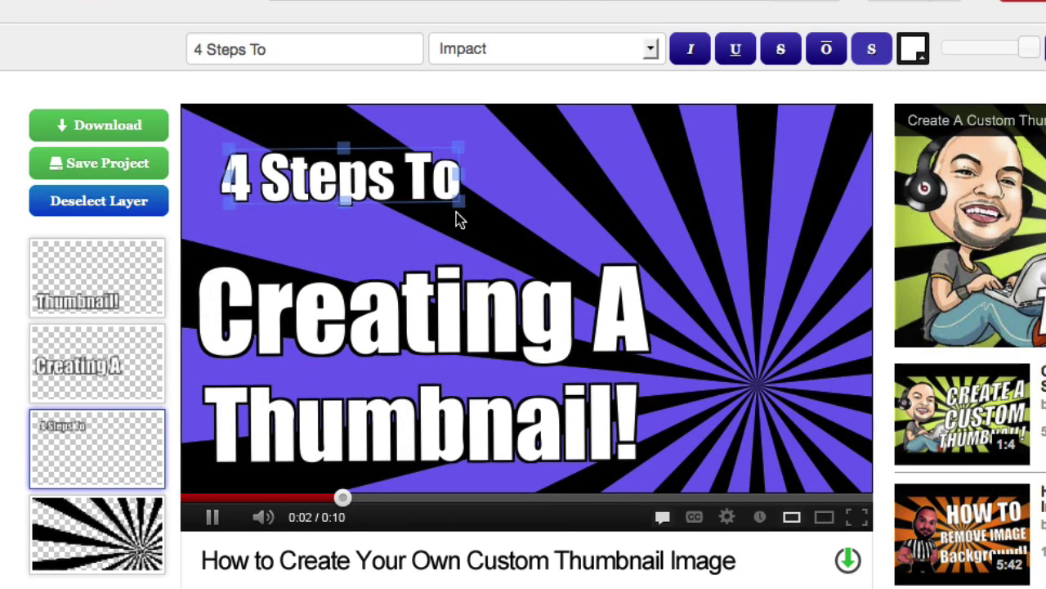
left_click_drag(461, 205, 508, 178)
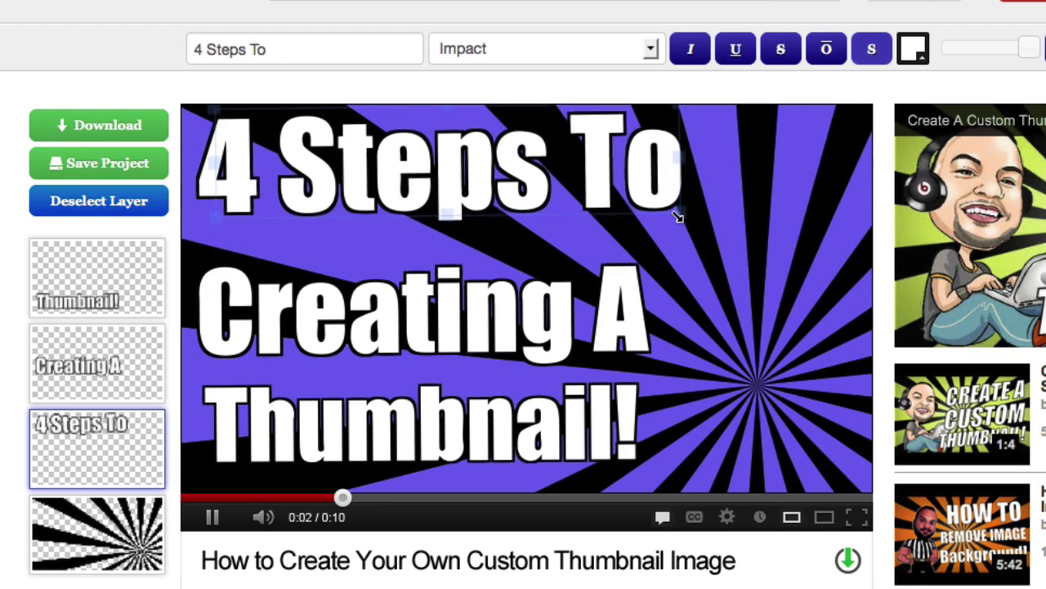
left_click_drag(588, 197, 589, 210)
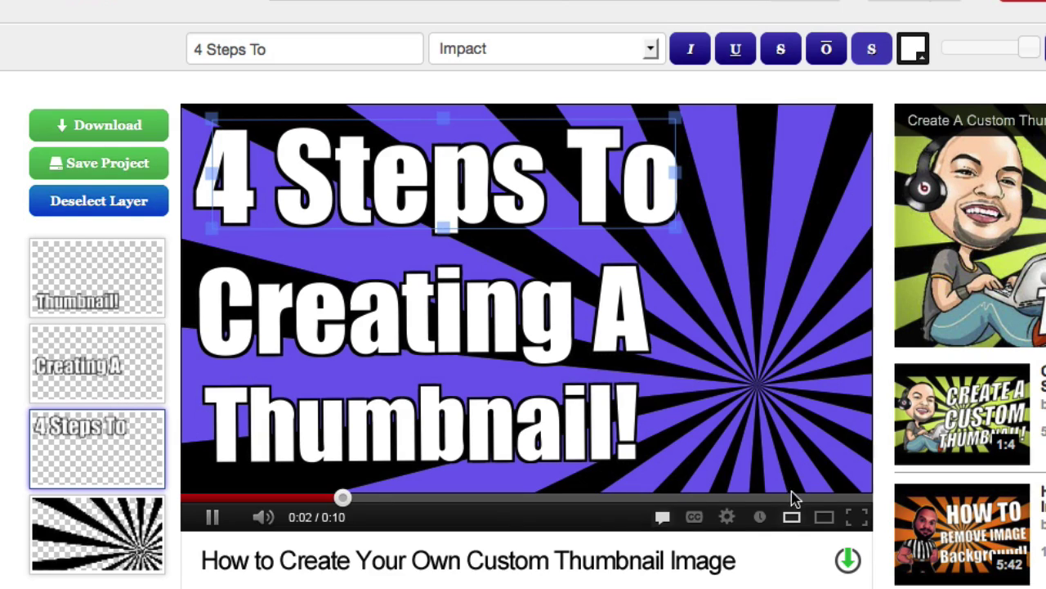
- Drag the referee cartoon PNG from Finder onto the canvas and move it to the right side
left_click(883, 460)
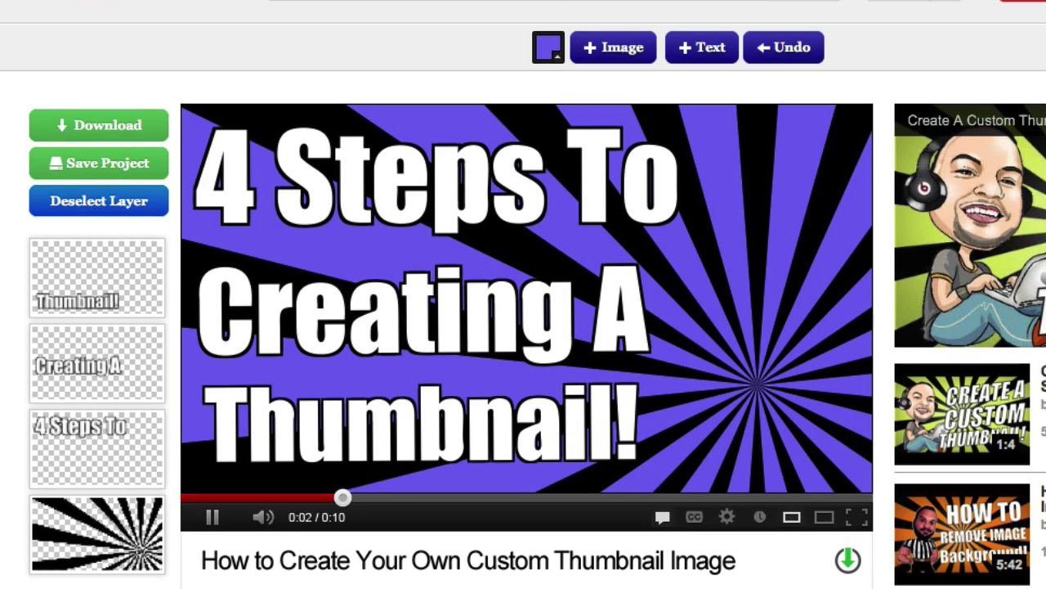
left_click_drag(1042, 321, 751, 299)
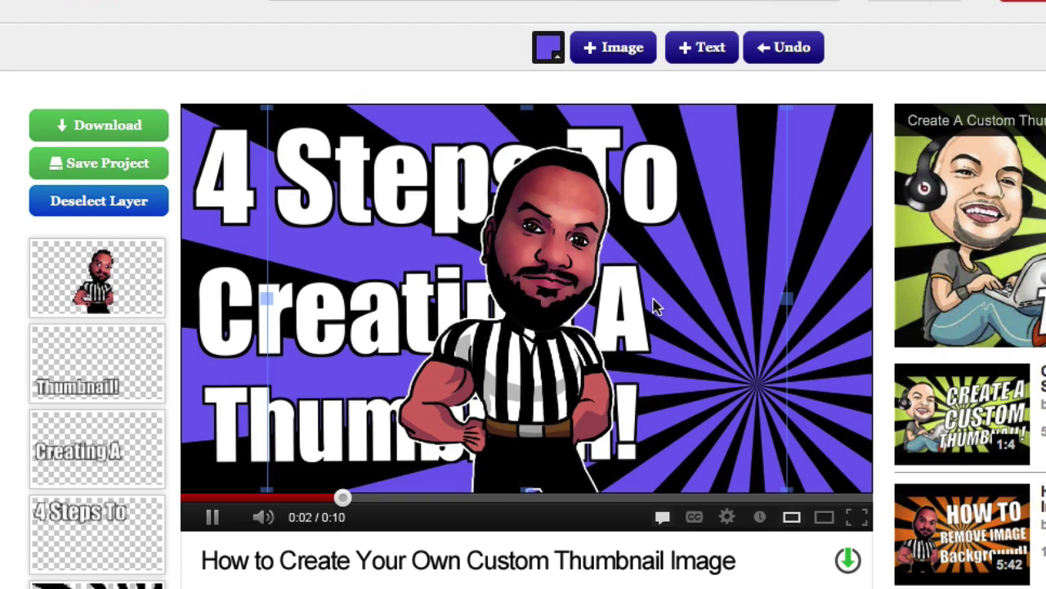
left_click(550, 242)
left_click_drag(549, 241, 797, 242)
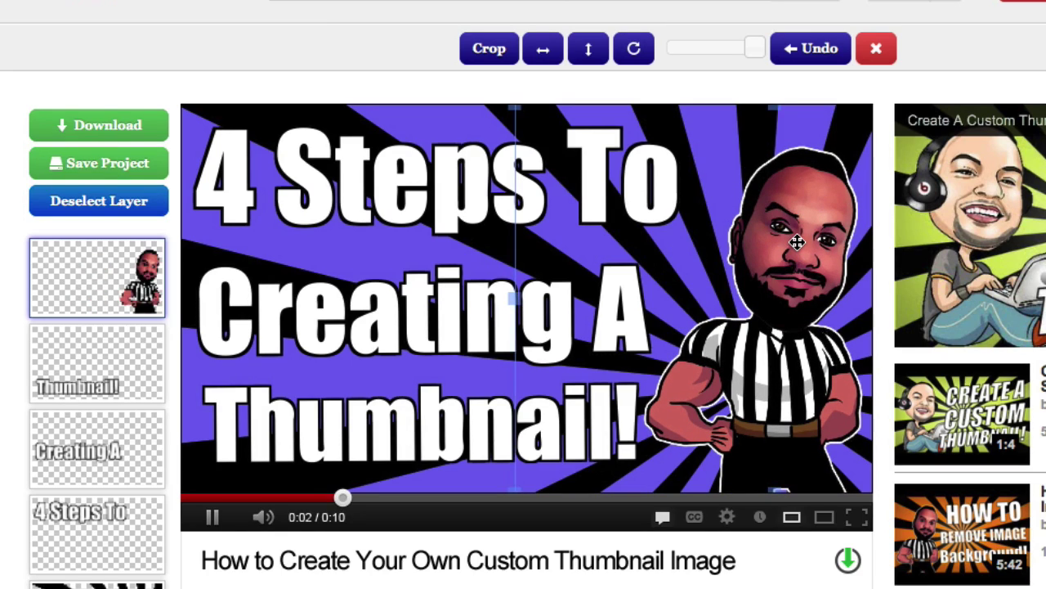
left_click(115, 204)
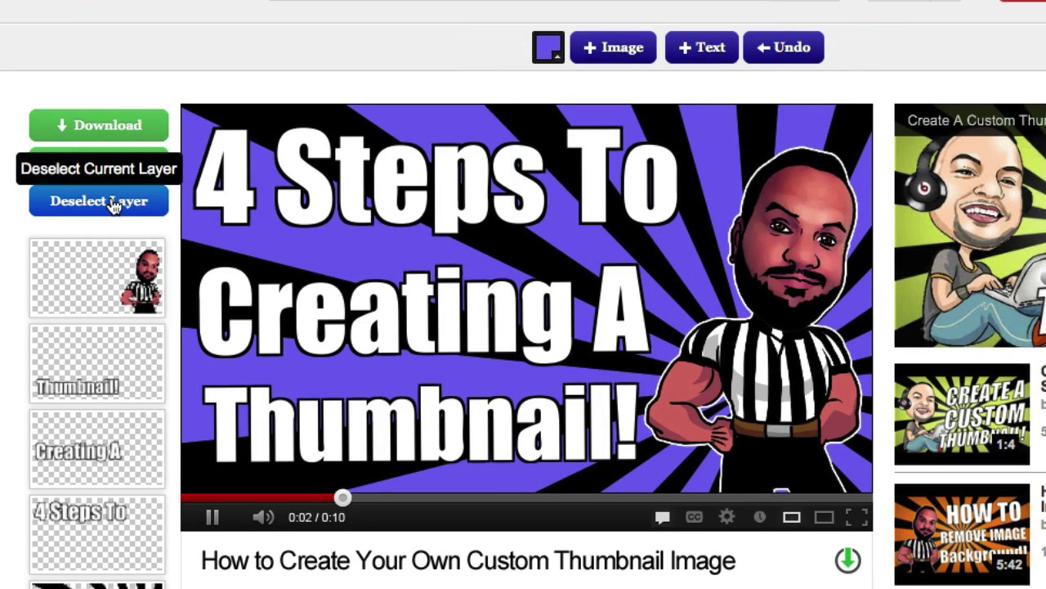